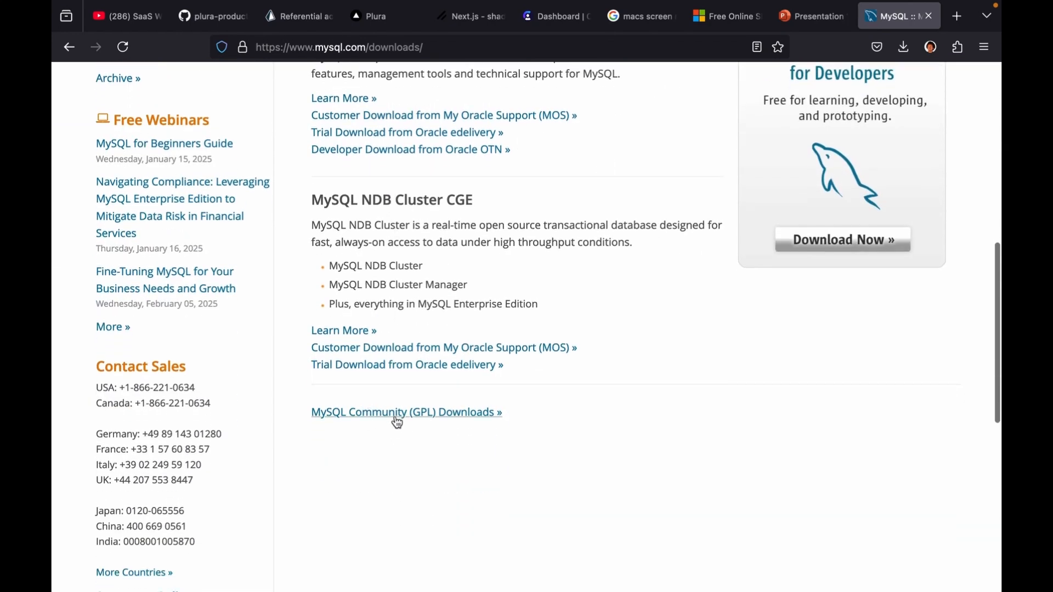
# Download the macOS (x86, 64-bit) DMG archive of MySQL Workbench 8.0.40 from the MySQL Community downloads without signing in.
pyautogui.click(394, 416)
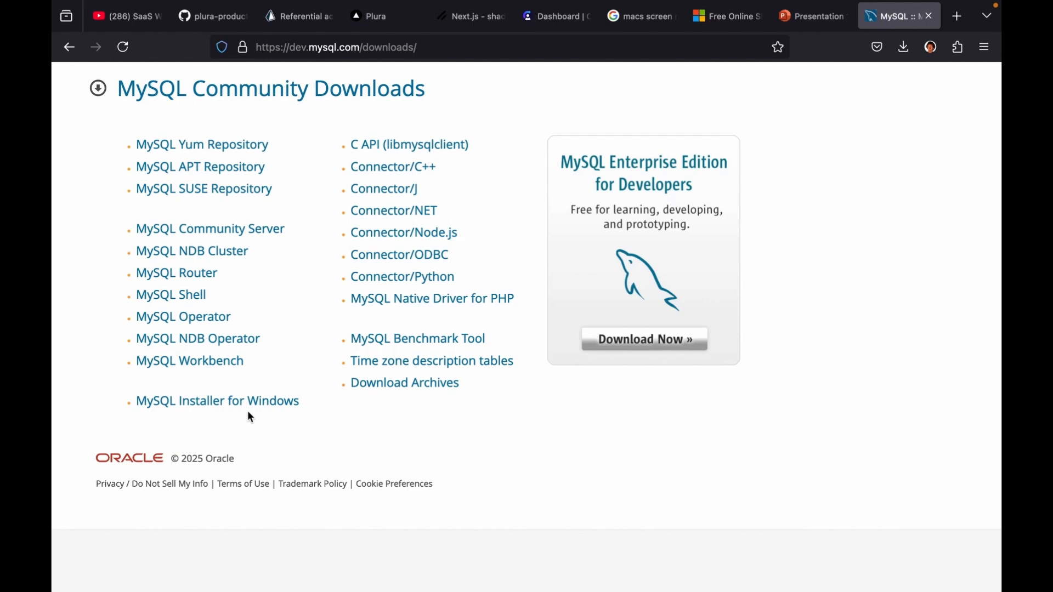
pyautogui.click(191, 363)
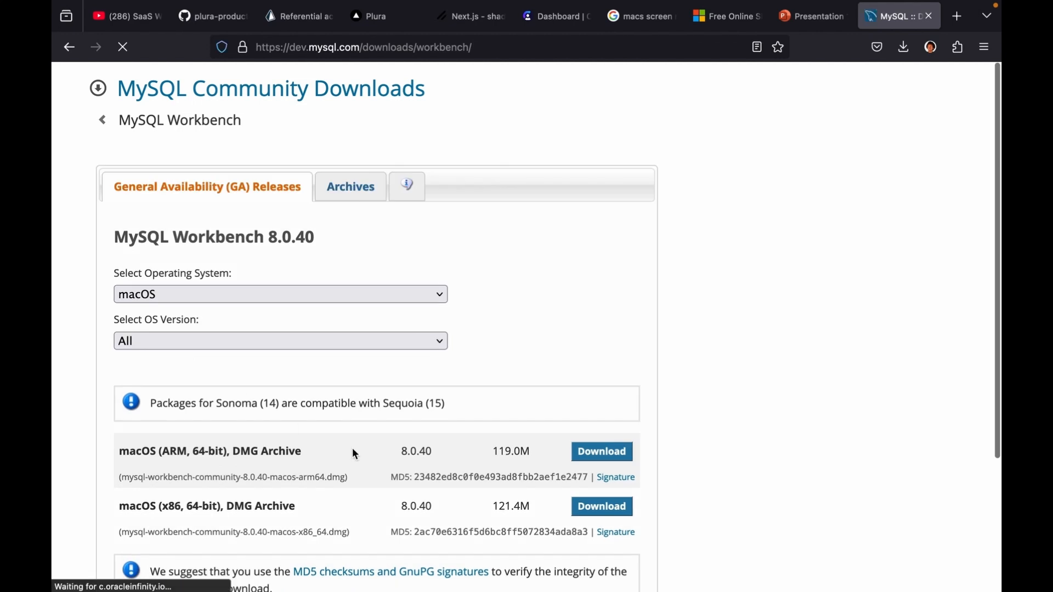
pyautogui.scroll(-2, 397, 485)
pyautogui.scroll(-1, 396, 484)
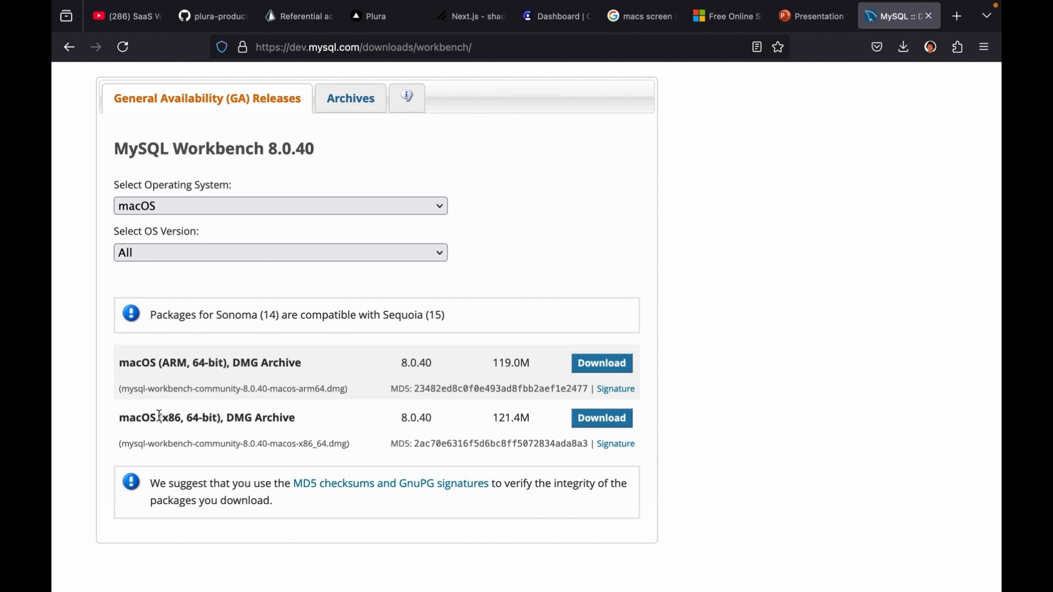
pyautogui.moveTo(159, 417); pyautogui.dragTo(177, 418)
pyautogui.click(612, 429)
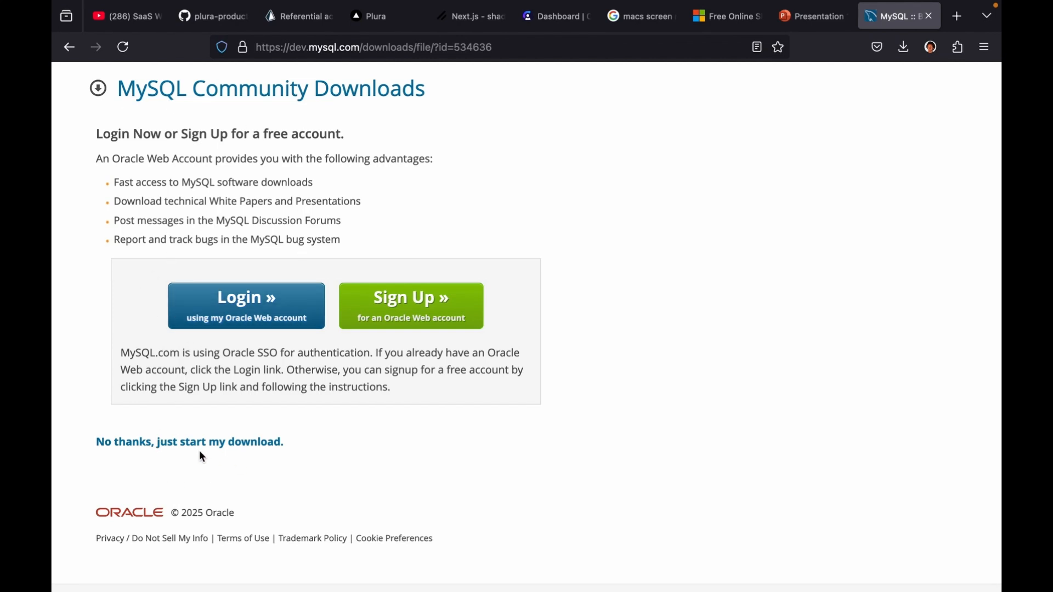
pyautogui.click(168, 449)
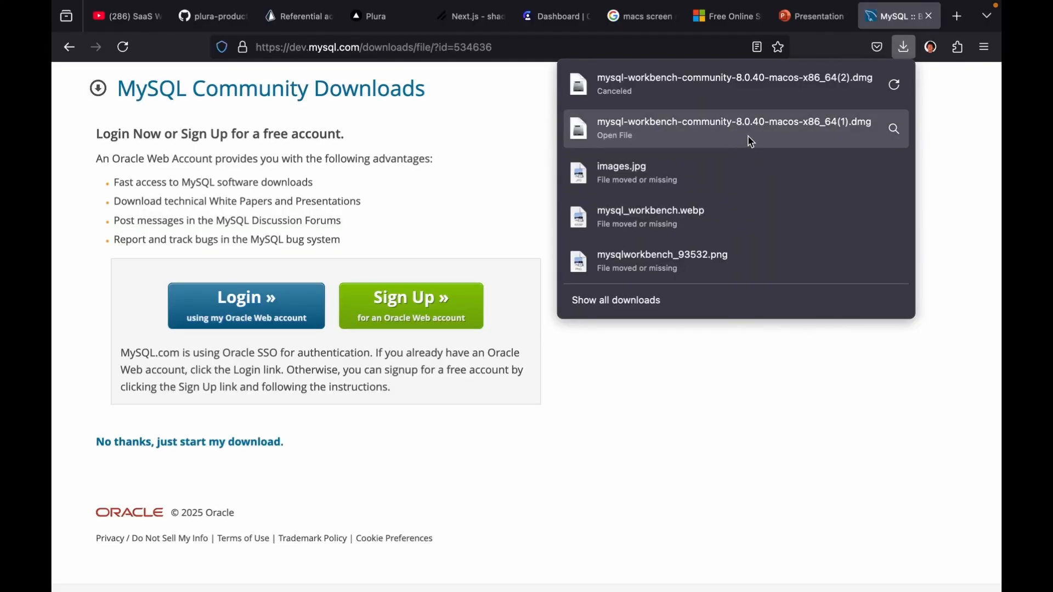
# Install MySQL Workbench from the downloaded x86_64 disk image into the Applications folder and launch it.
pyautogui.click(747, 137)
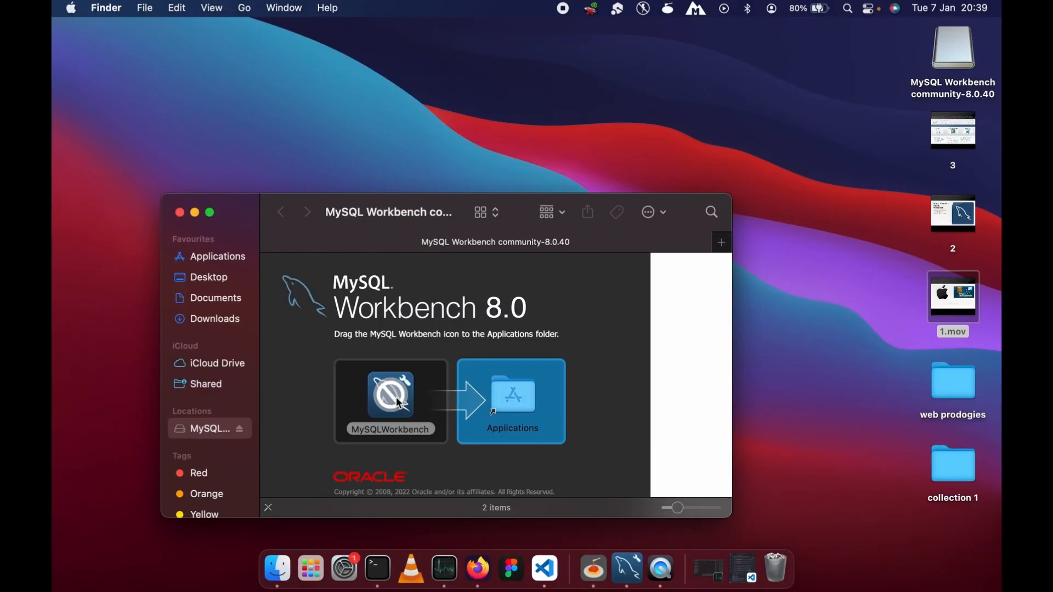
pyautogui.moveTo(398, 403); pyautogui.dragTo(524, 393)
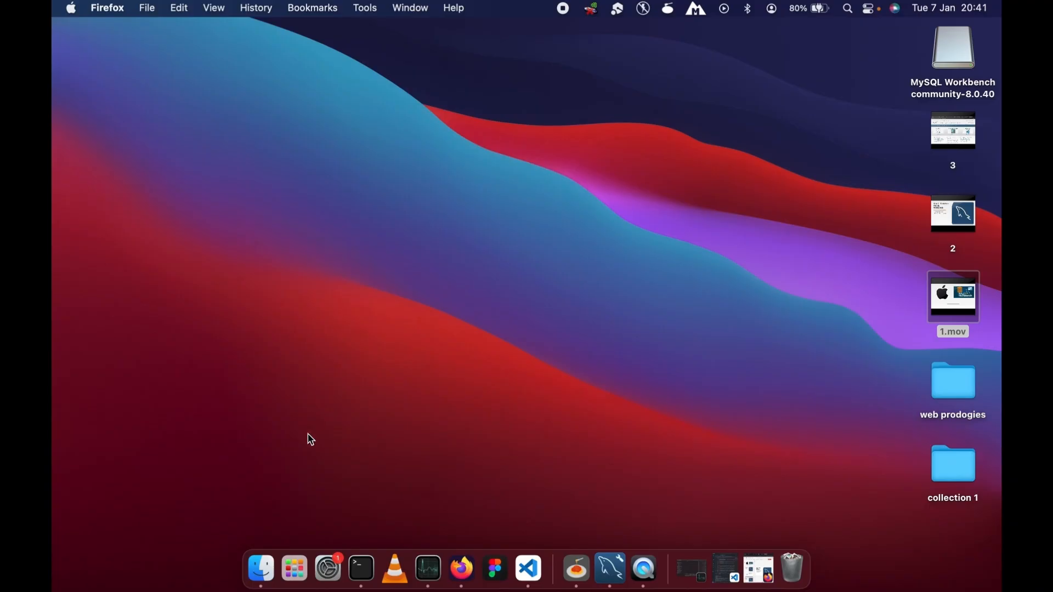
pyautogui.click(296, 571)
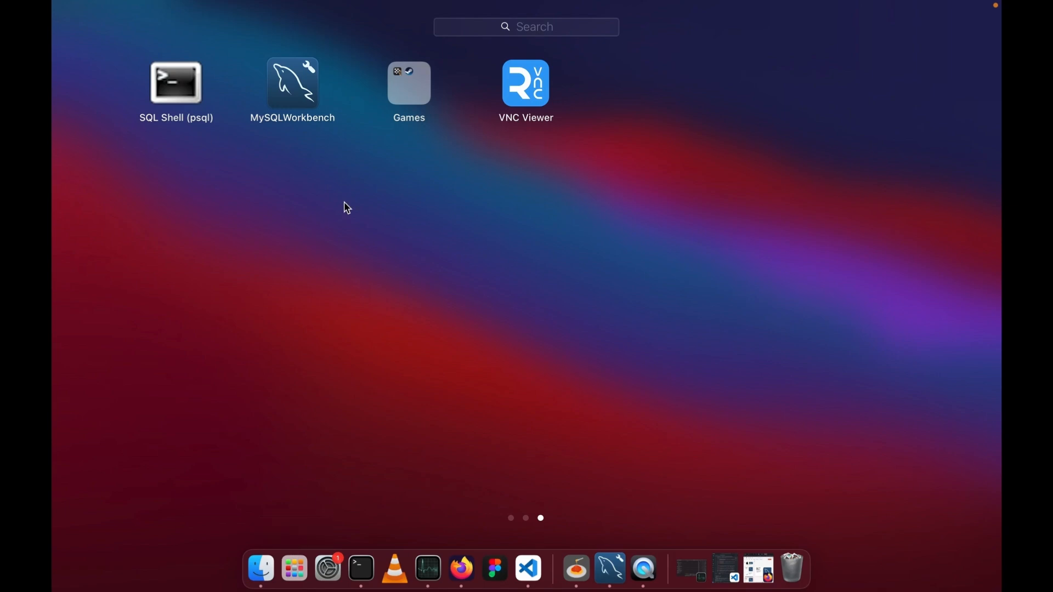
pyautogui.click(300, 99)
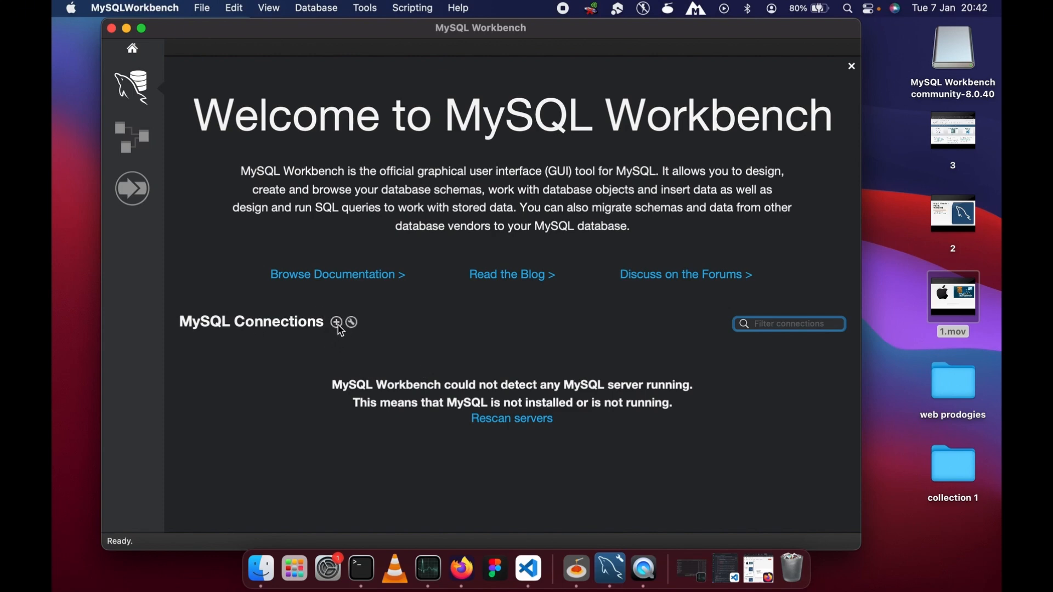
# Create a new MySQL connection named plura with the default TCP/IP host, port and username.
pyautogui.click(336, 324)
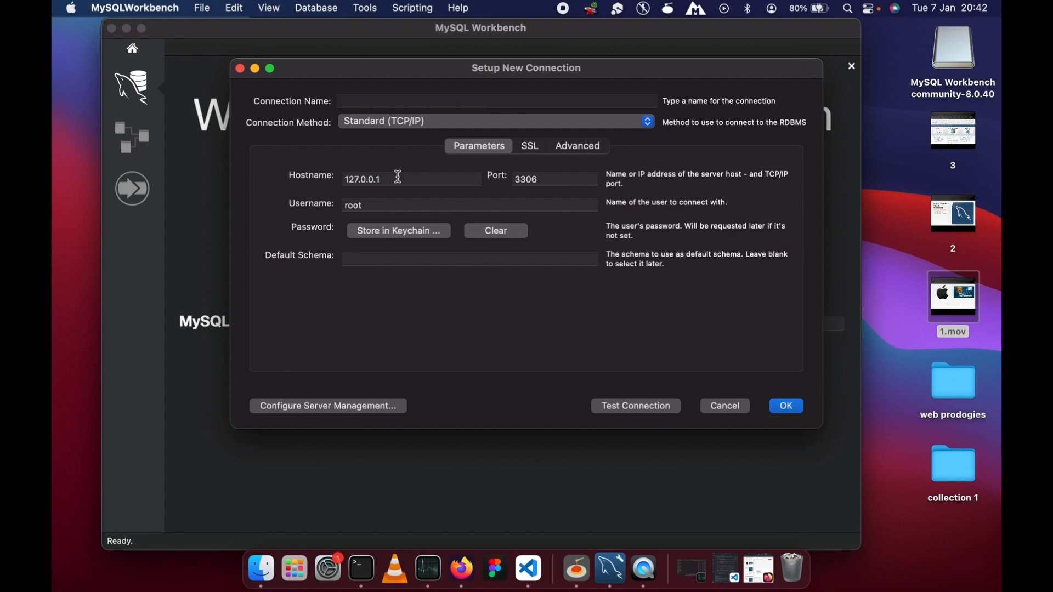
pyautogui.doubleClick(546, 180)
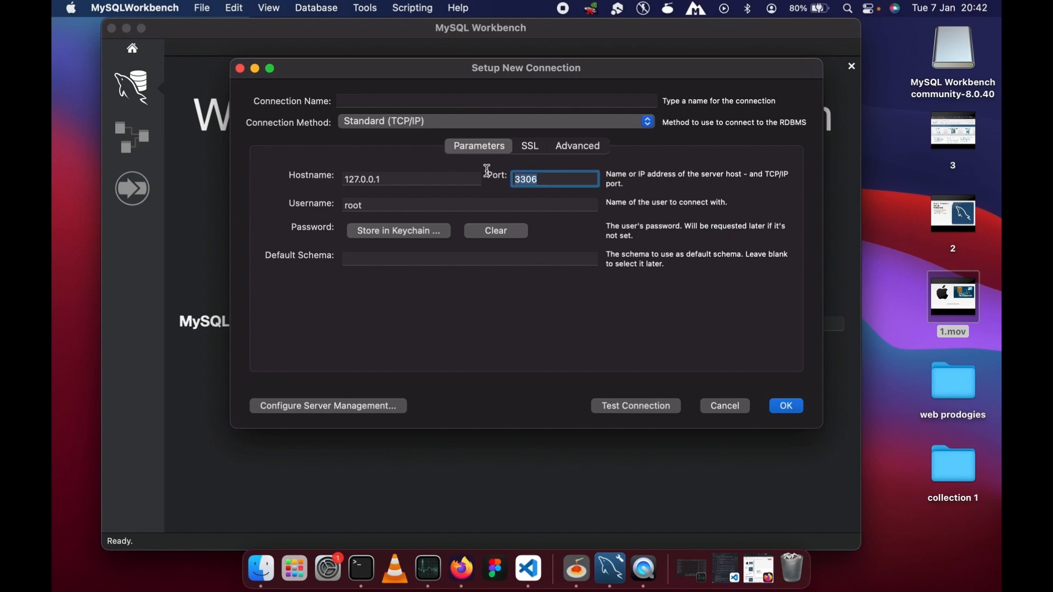
pyautogui.moveTo(394, 180); pyautogui.dragTo(344, 182)
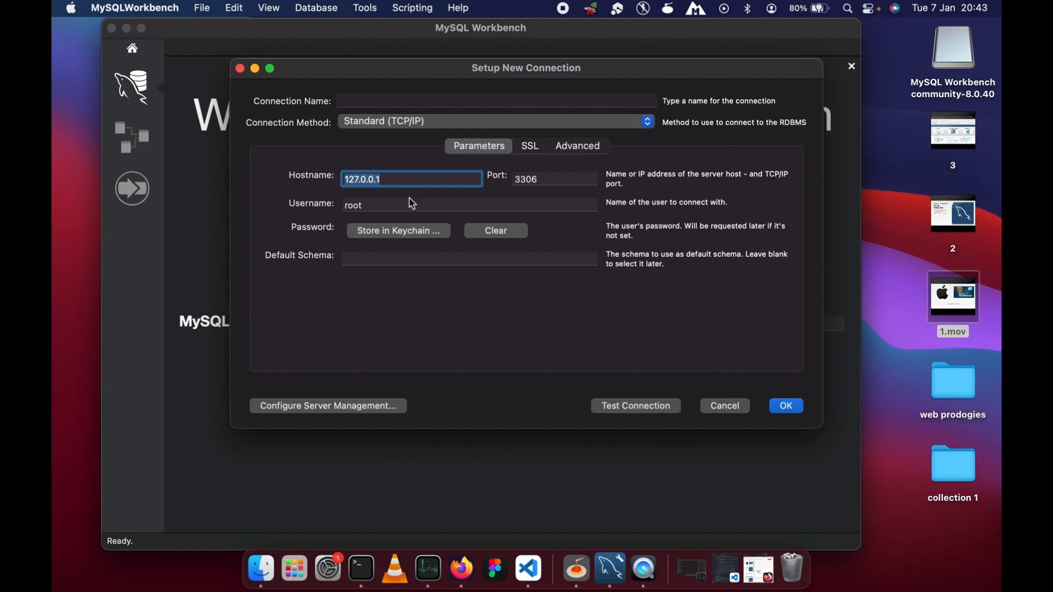
pyautogui.click(392, 181)
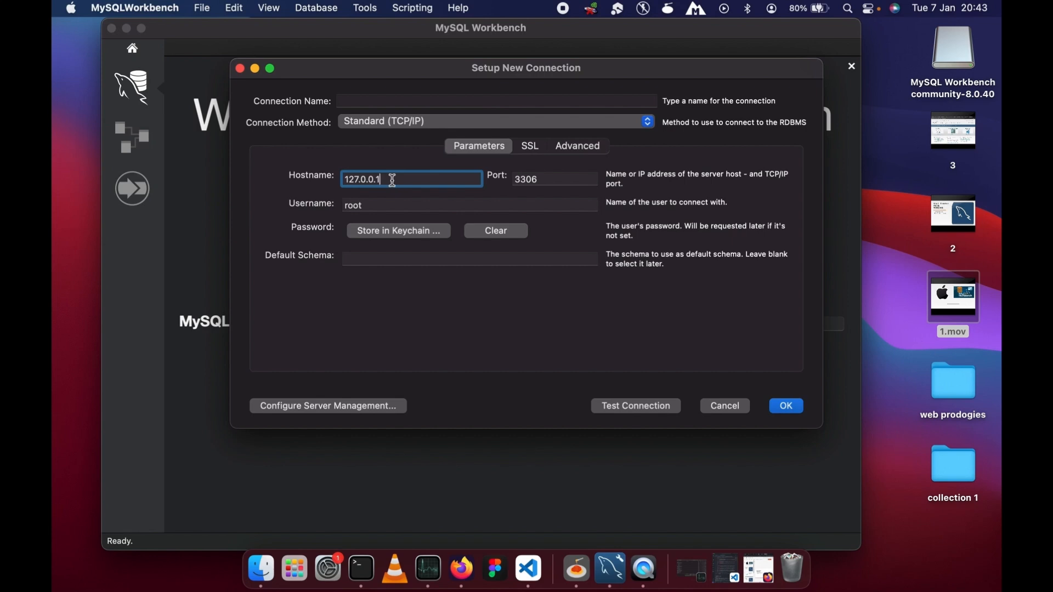
pyautogui.click(364, 102)
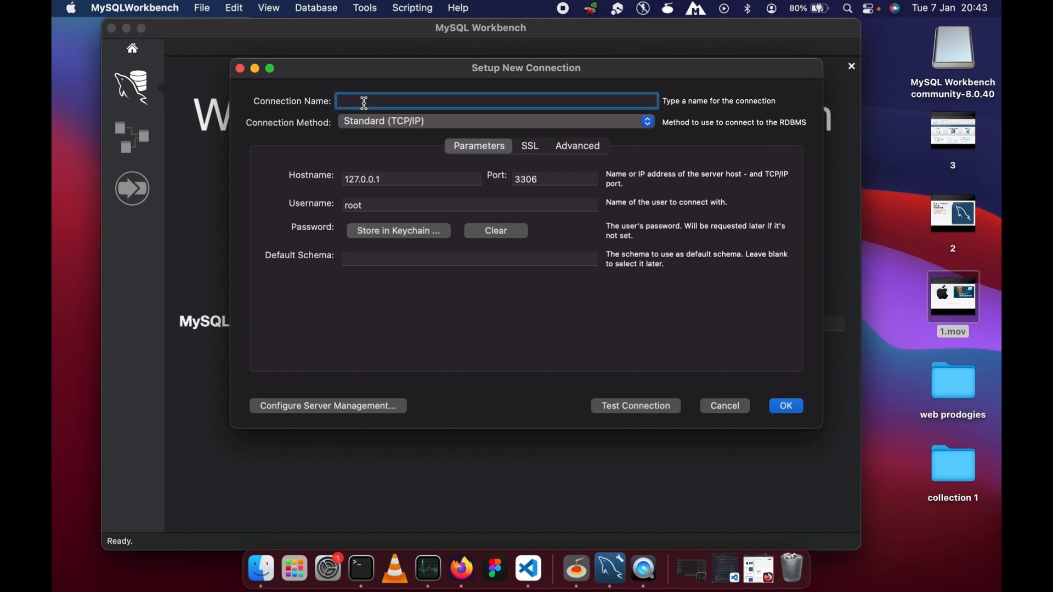
pyautogui.write('plura')
pyautogui.click(787, 407)
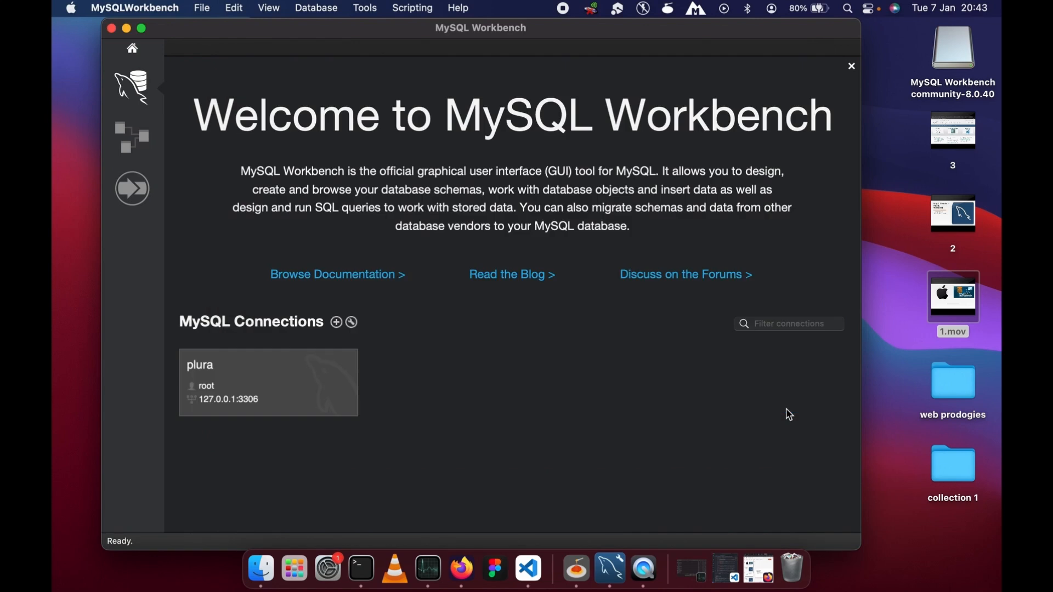
# Open the plura connection and expand the plura schema to list its tables.
pyautogui.click(273, 393)
pyautogui.click(271, 393)
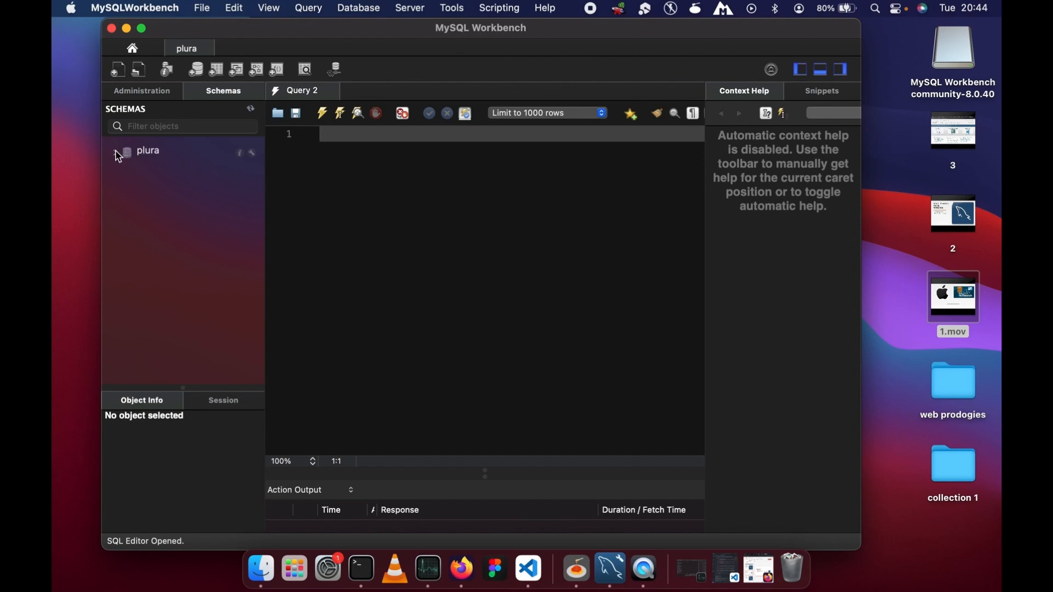
pyautogui.click(117, 156)
pyautogui.click(125, 171)
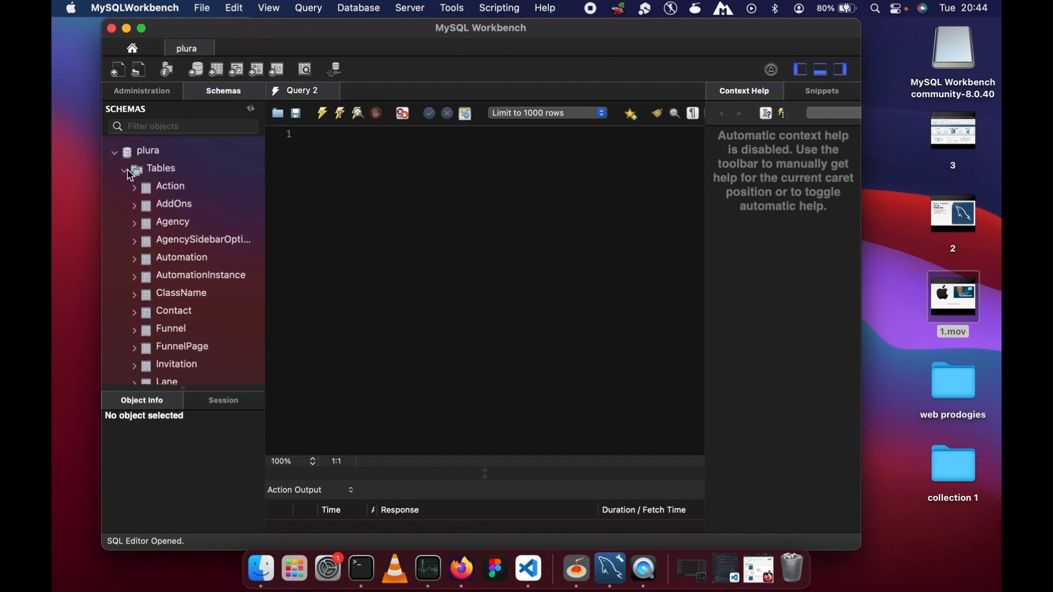
# Write the query "SELECT * from User;" in the SQL editor.
pyautogui.click(349, 203)
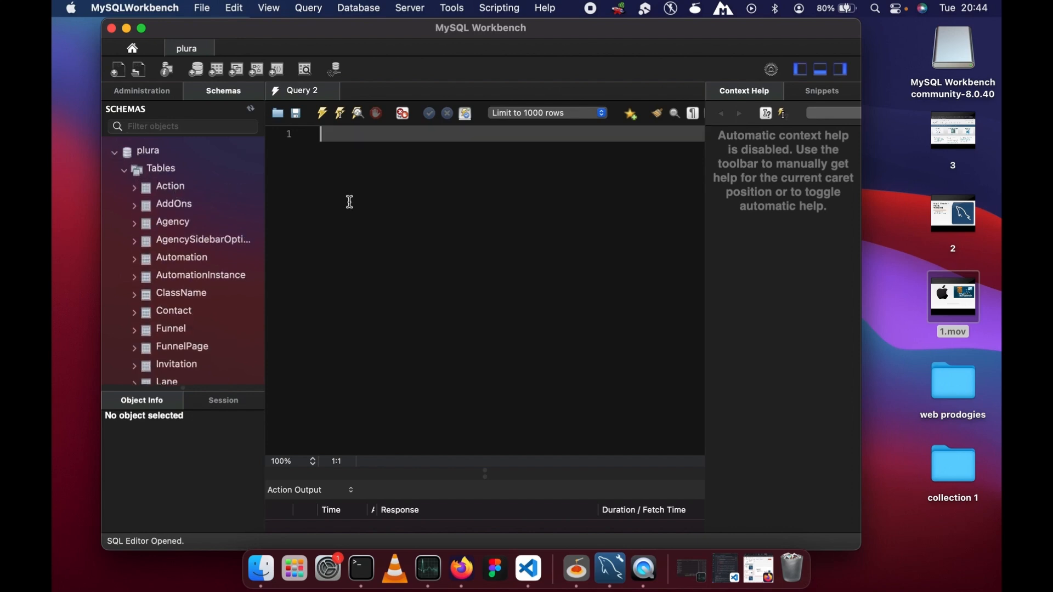
pyautogui.write('Select *')
pyautogui.scroll(-5, 216, 306)
pyautogui.scroll(-10, 216, 305)
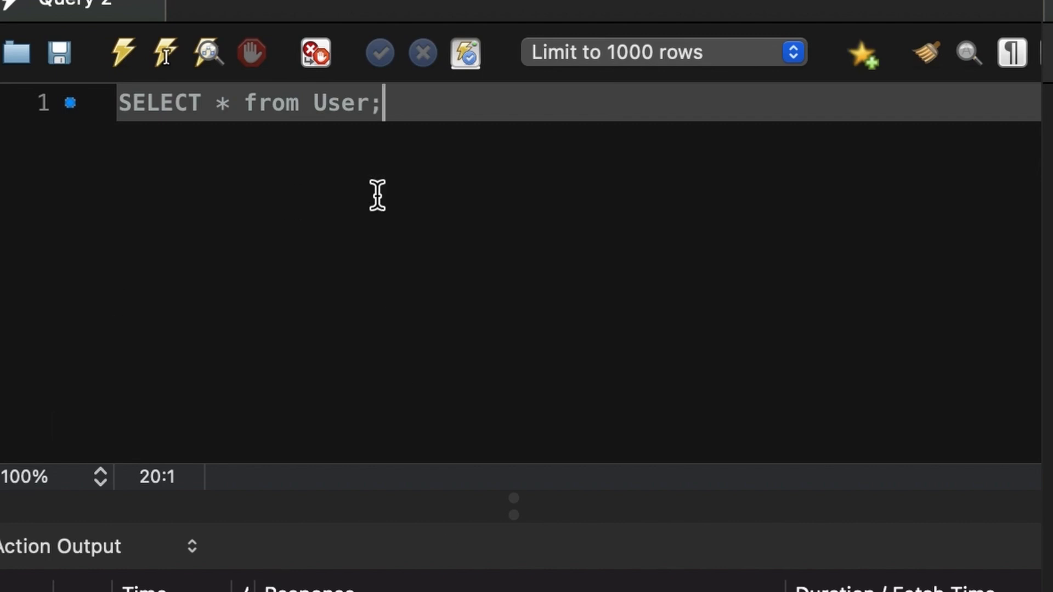
# Insert the statement "use plura;" on a new line above the SELECT query.
pyautogui.click(131, 99)
pyautogui.write('\\')
pyautogui.press('BackSpace')
pyautogui.press('Return')
pyautogui.write('use ')
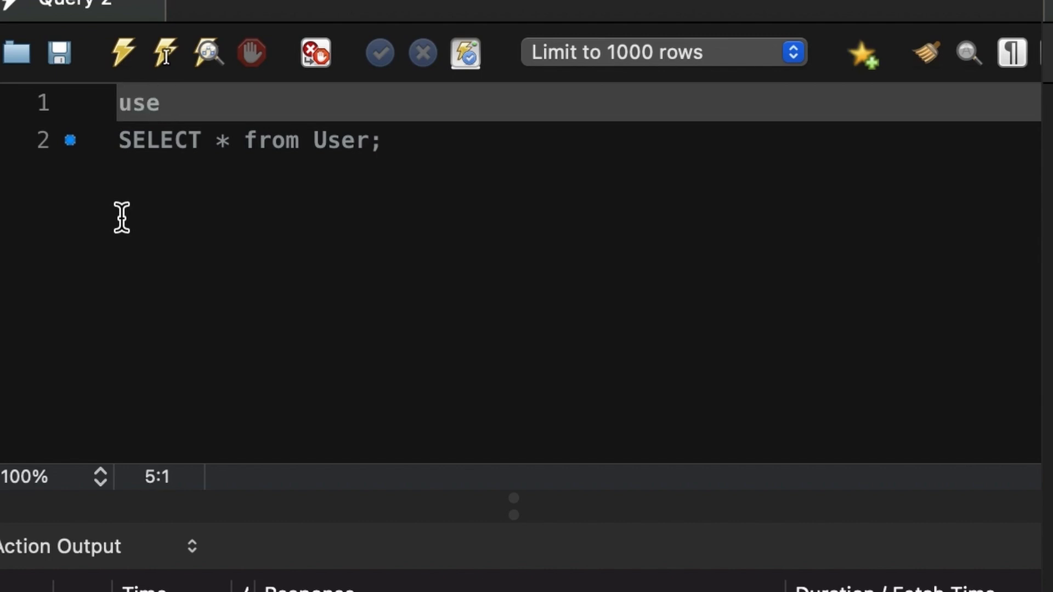
pyautogui.write('plura;')
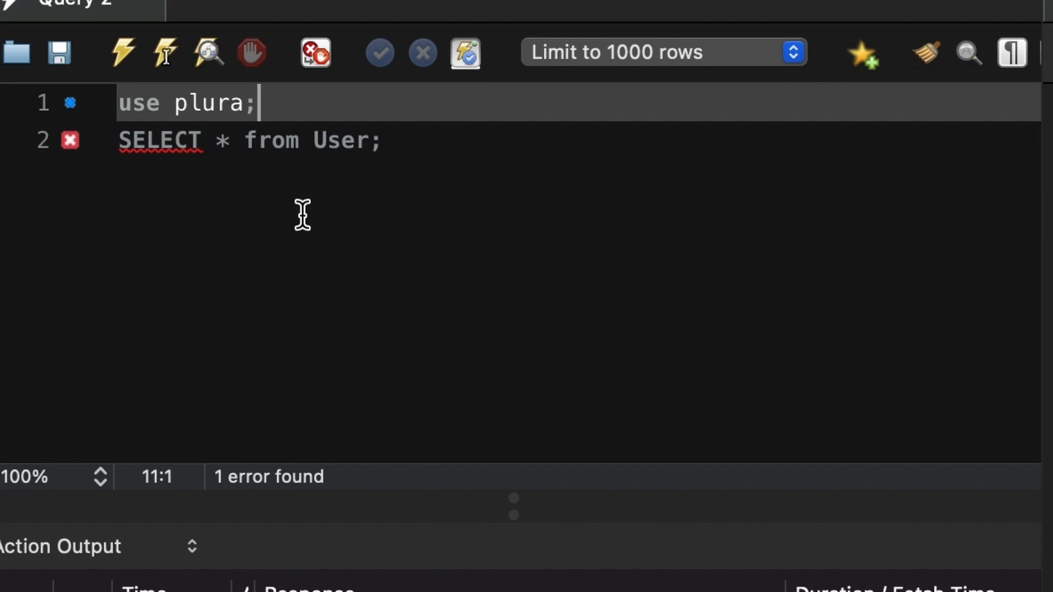
# Run both statements in the SQL editor and enlarge the result grid of the User table.
pyautogui.moveTo(303, 94); pyautogui.dragTo(106, 93)
pyautogui.moveTo(435, 138); pyautogui.dragTo(47, 120)
pyautogui.click(328, 198)
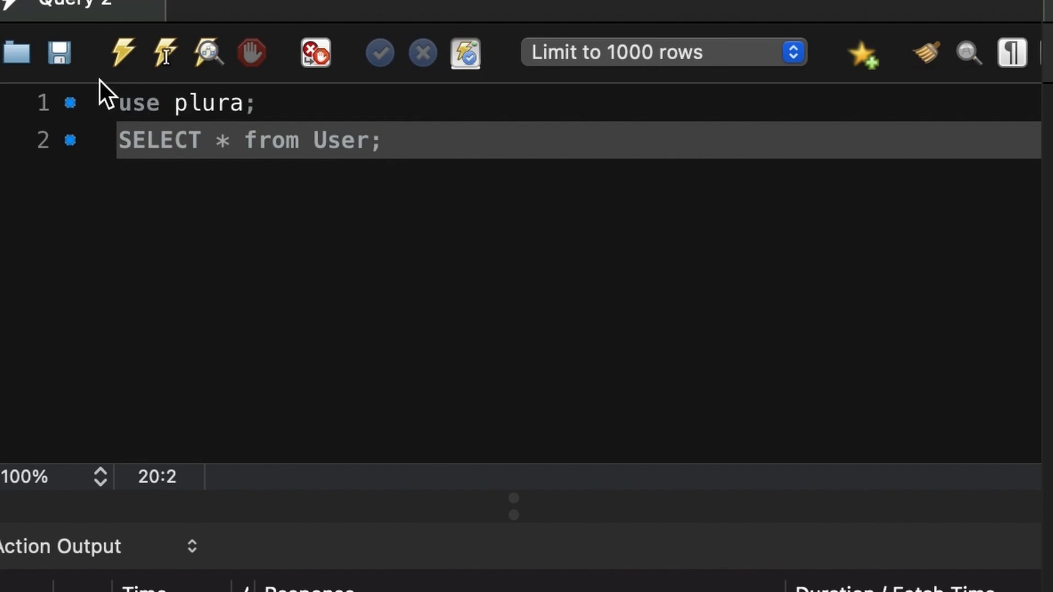
pyautogui.click(124, 50)
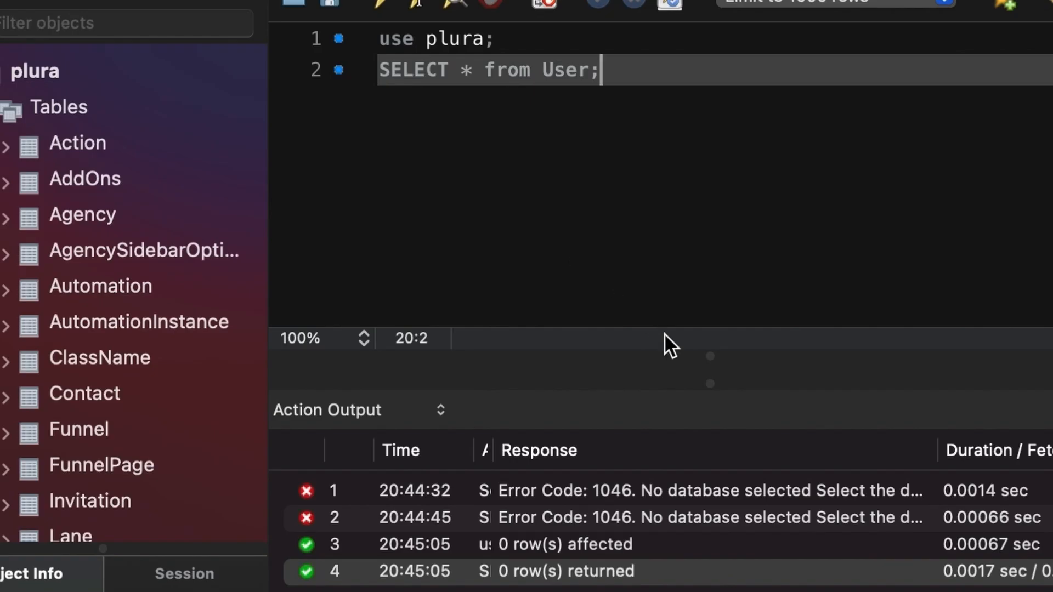
pyautogui.moveTo(669, 351); pyautogui.dragTo(673, 148)
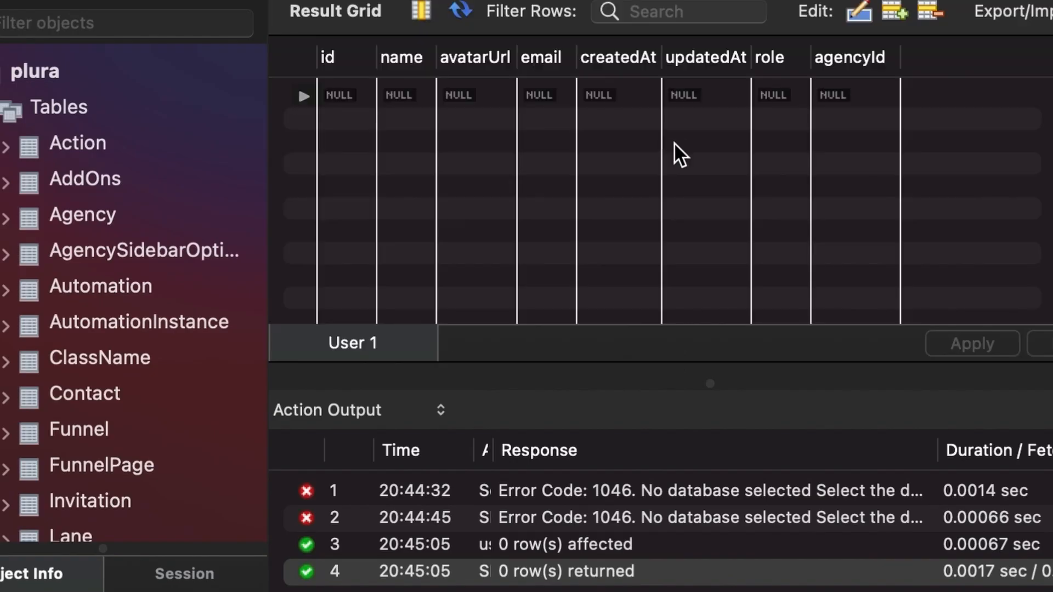